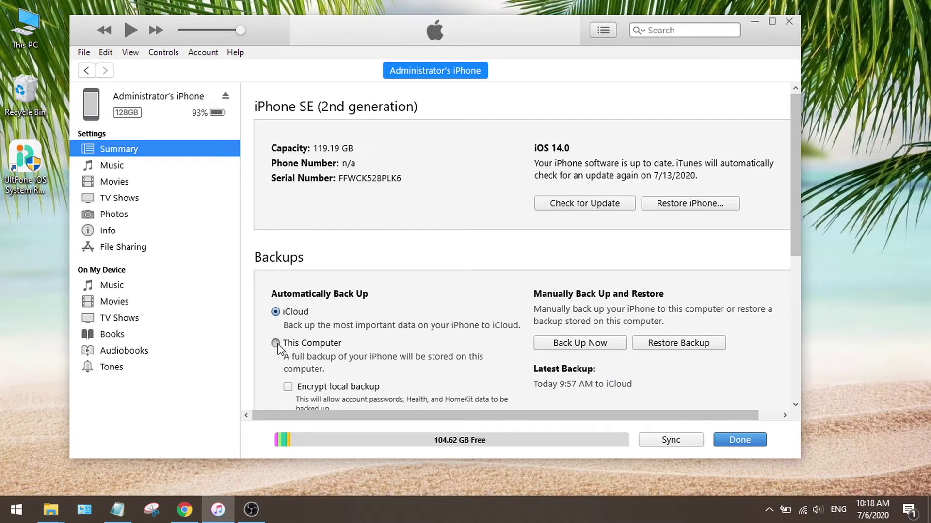
Set automatic backups to This Computer and run a full iPhone backup now
{"action": "left_click", "coordinate": [275, 343]}
{"action": "scroll", "coordinate": [402, 354], "scroll_direction": "down", "scroll_amount": 1}
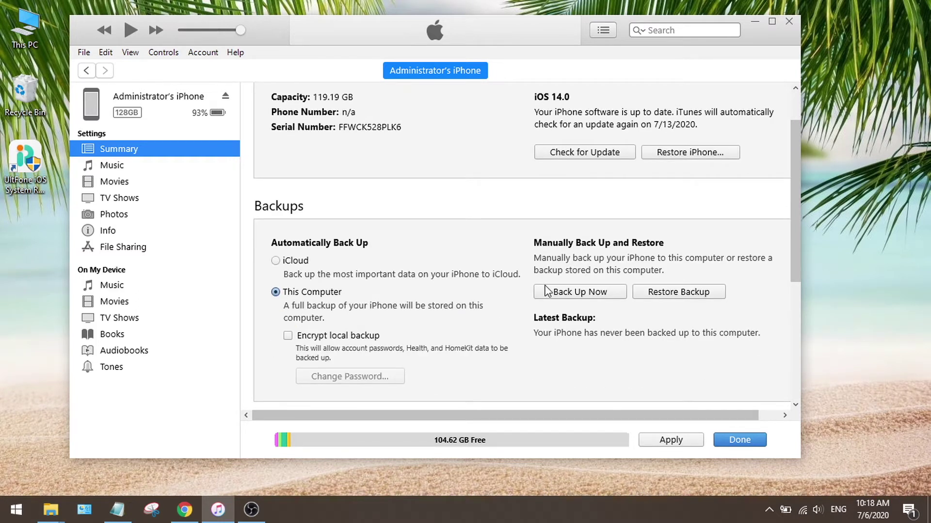
{"action": "left_click", "coordinate": [619, 299]}
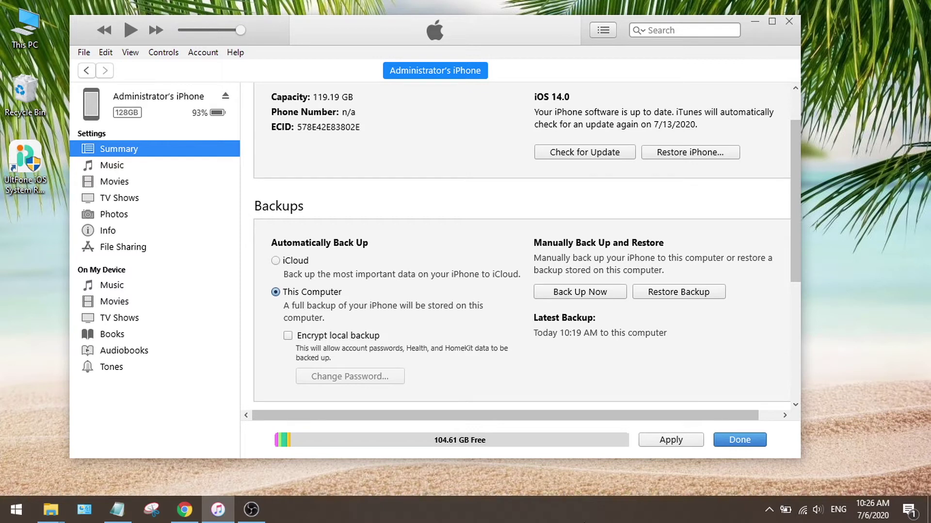
Open the Roaming appdata folder by running %appdata% from the Run box
{"action": "key", "text": "super+r"}
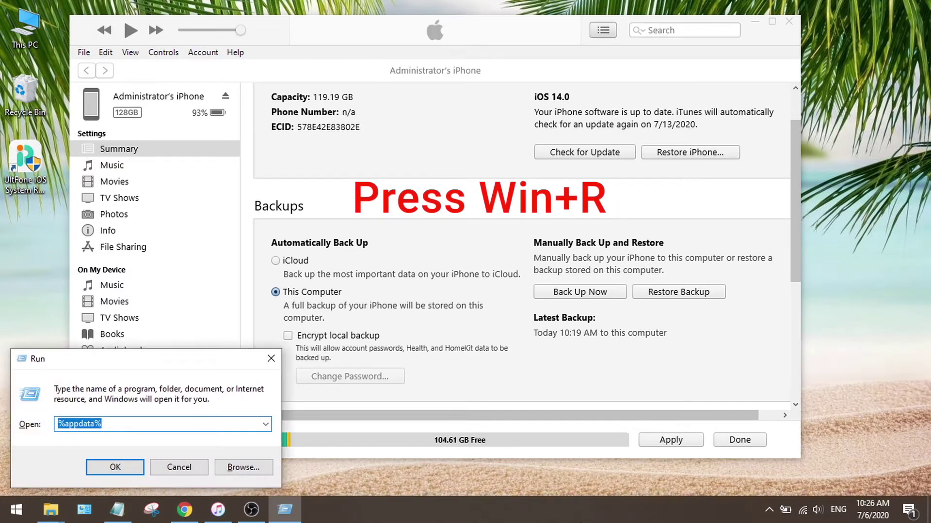
{"action": "left_click", "coordinate": [164, 424]}
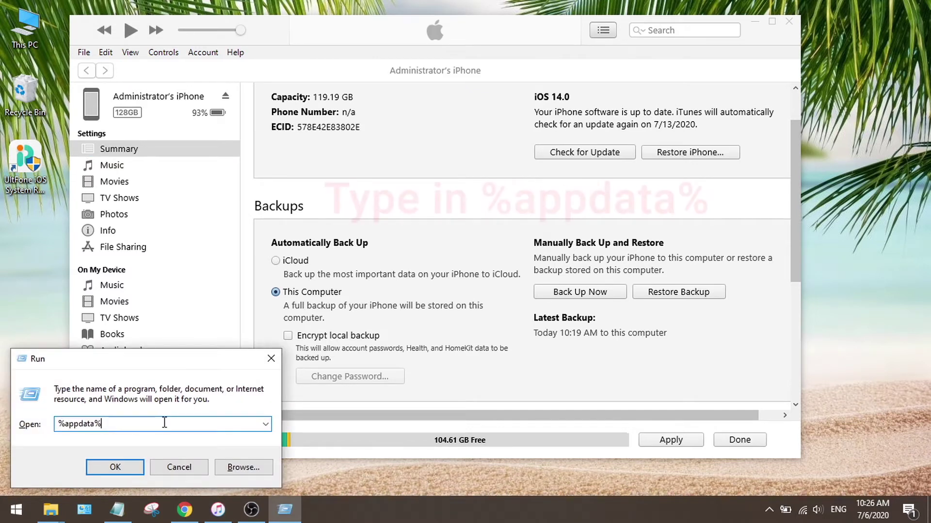
{"action": "left_click", "coordinate": [134, 467]}
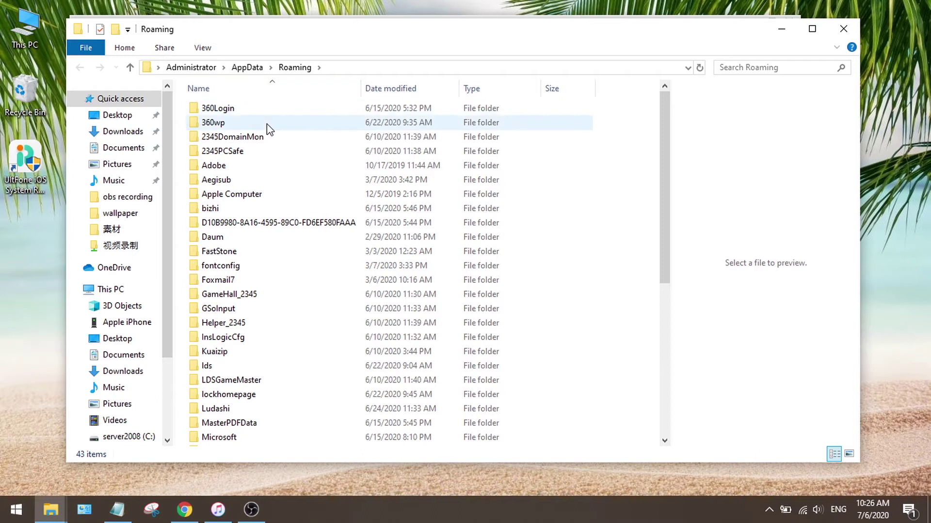
Open Info.plist from the newest 7/6/2020 backup in Apple Computer > MobileSync > Backup
{"action": "double_click", "coordinate": [263, 197]}
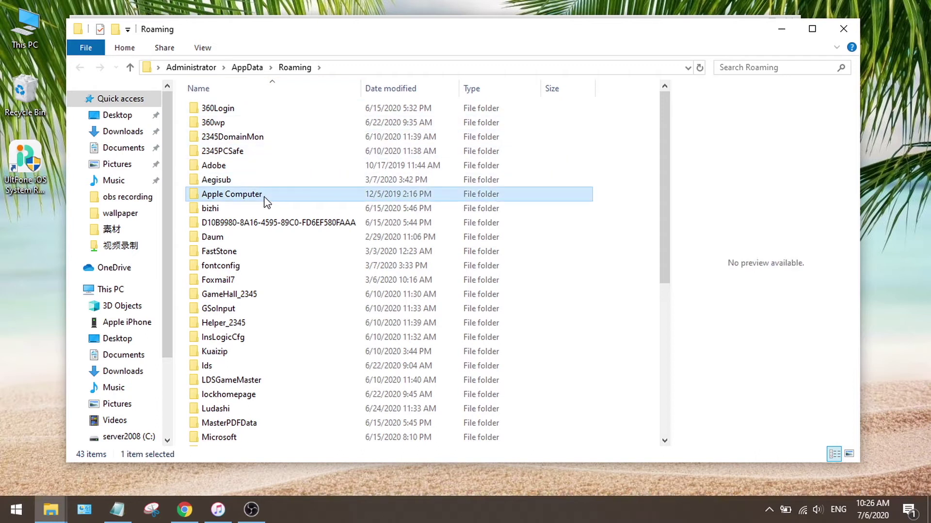
{"action": "double_click", "coordinate": [278, 141]}
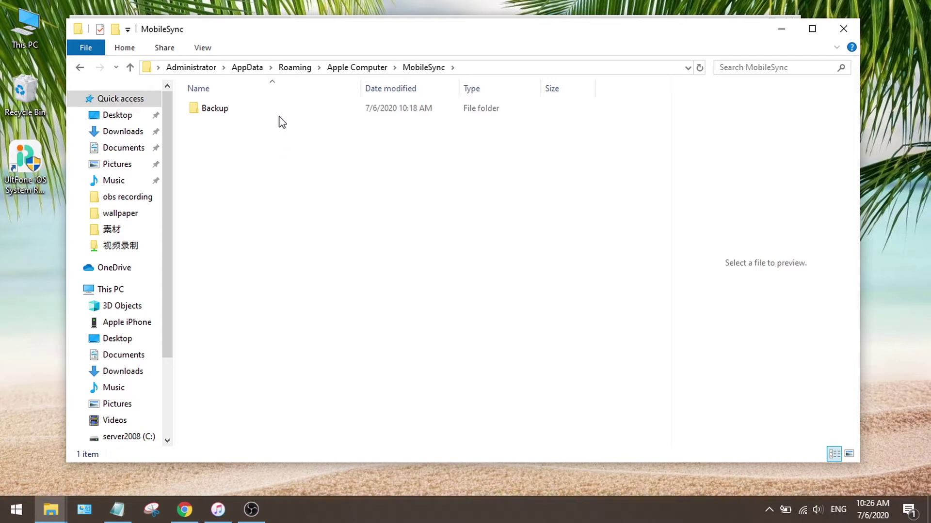
{"action": "double_click", "coordinate": [281, 117]}
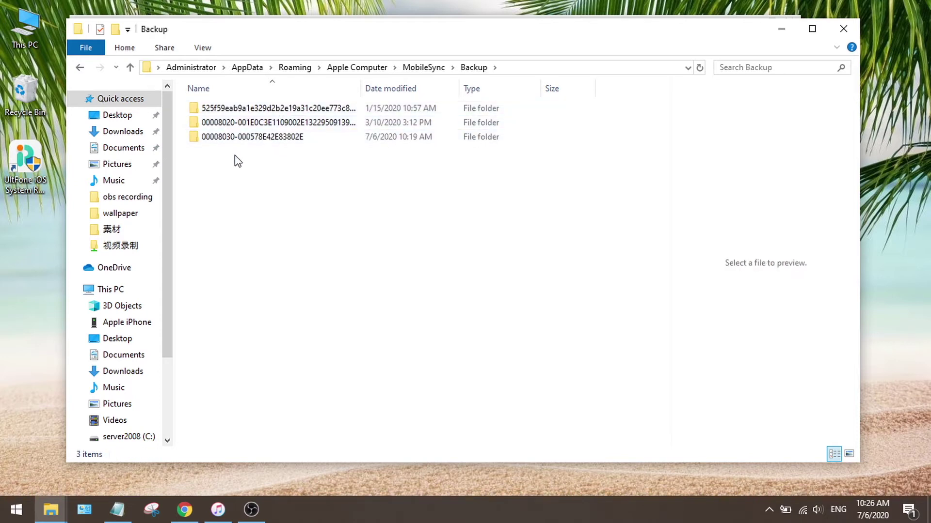
{"action": "left_click", "coordinate": [313, 140]}
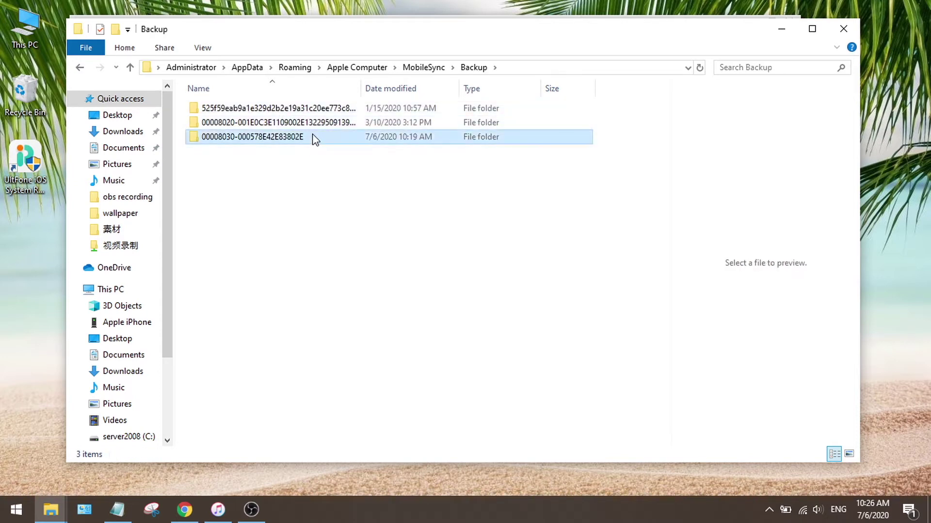
{"action": "double_click", "coordinate": [316, 138]}
{"action": "scroll", "coordinate": [316, 140], "scroll_direction": "down", "scroll_amount": 20}
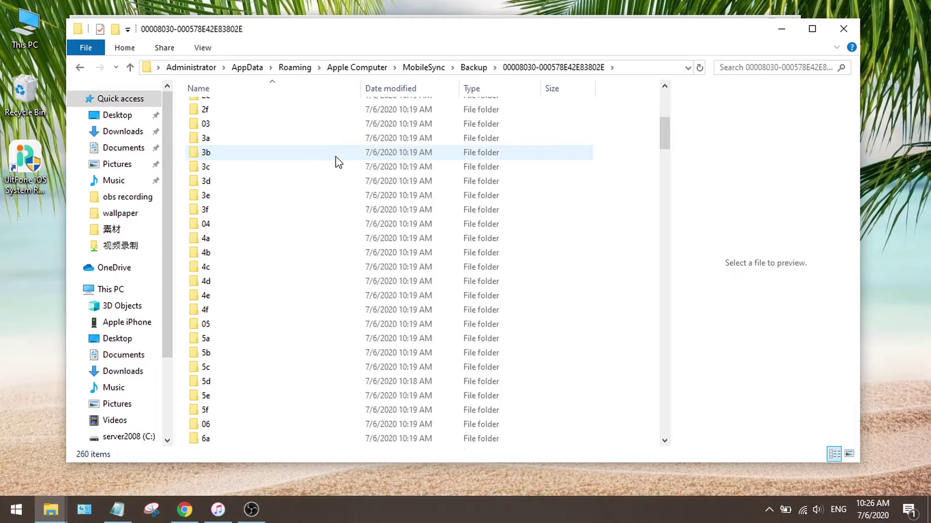
{"action": "scroll", "coordinate": [383, 203], "scroll_direction": "down", "scroll_amount": 20}
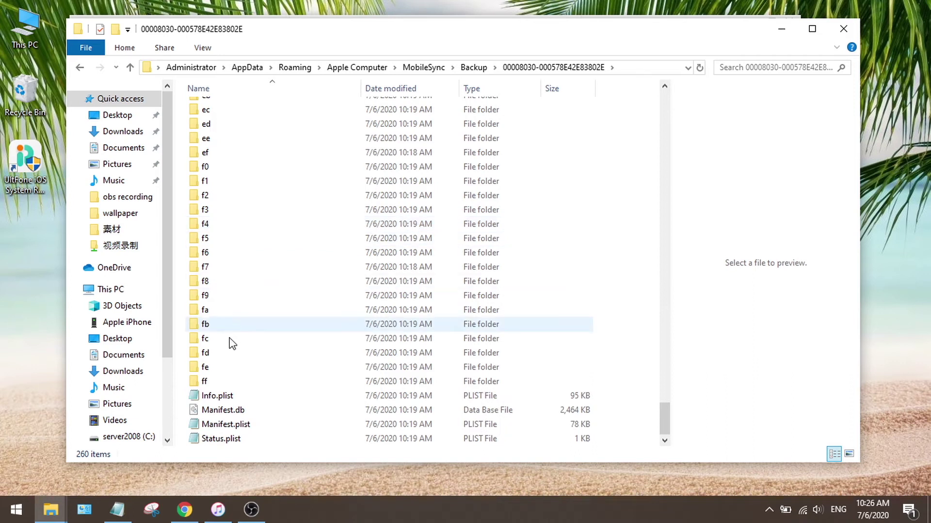
{"action": "double_click", "coordinate": [242, 396]}
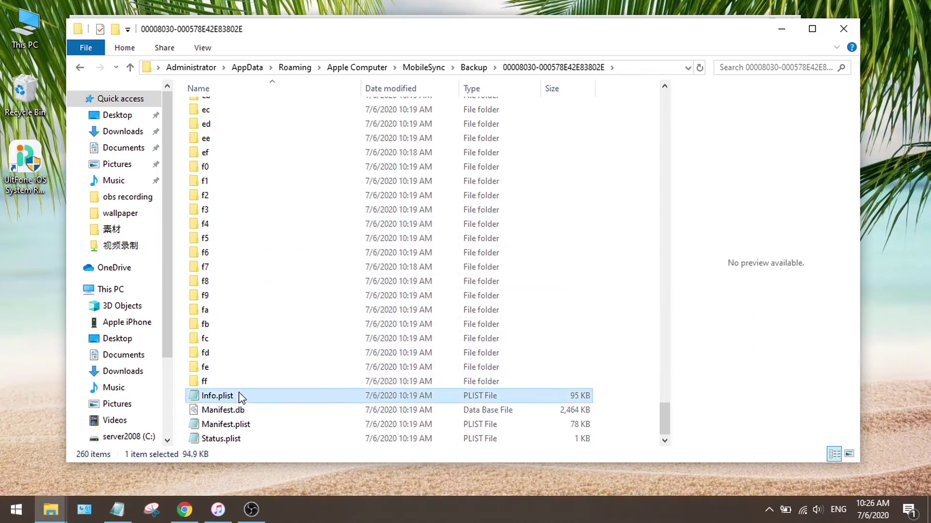
Search Info.plist for 'pr' to locate the Product Version entry
{"action": "left_click", "coordinate": [405, 199]}
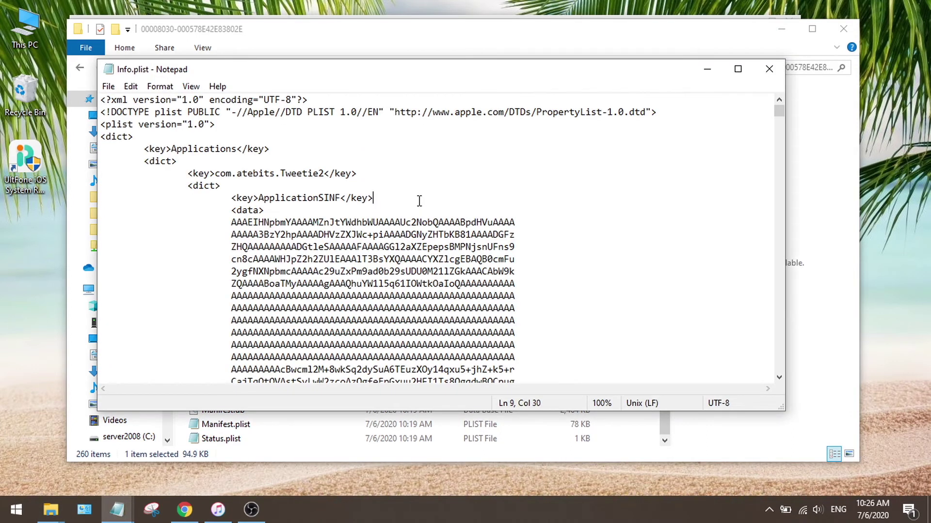
{"action": "key", "text": "ctrl+f"}
{"action": "type", "text": "product"}
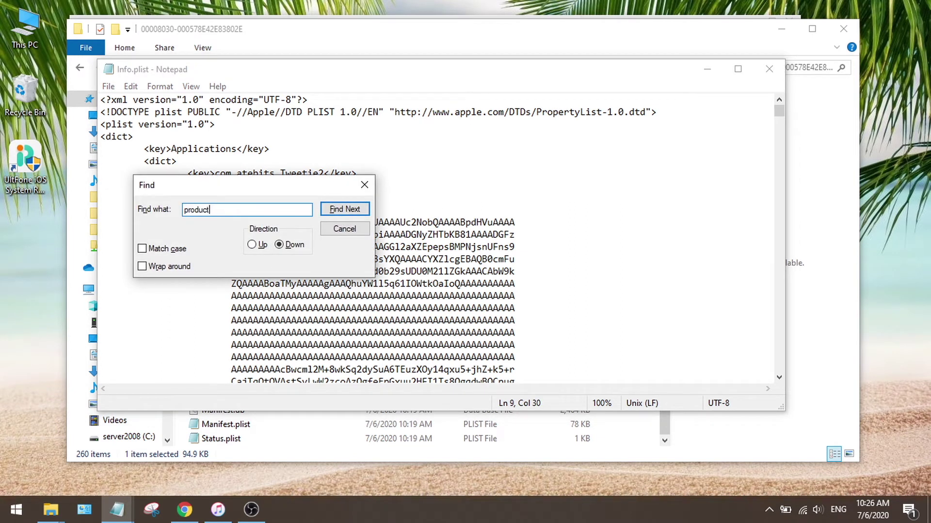
{"action": "key", "text": "Return"}
{"action": "key", "text": "Return"}
{"action": "key", "text": "Return"}
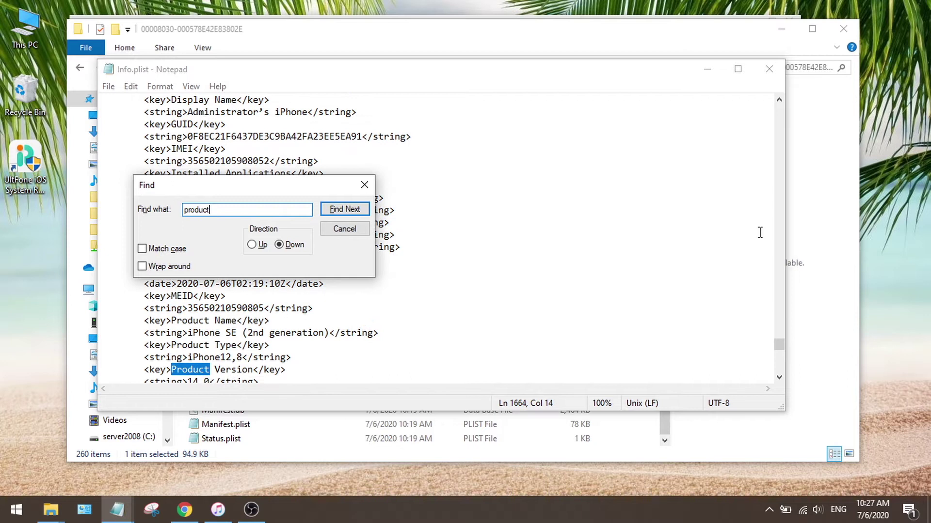
{"action": "left_click", "coordinate": [364, 185]}
{"action": "scroll", "coordinate": [347, 225], "scroll_direction": "down", "scroll_amount": 3}
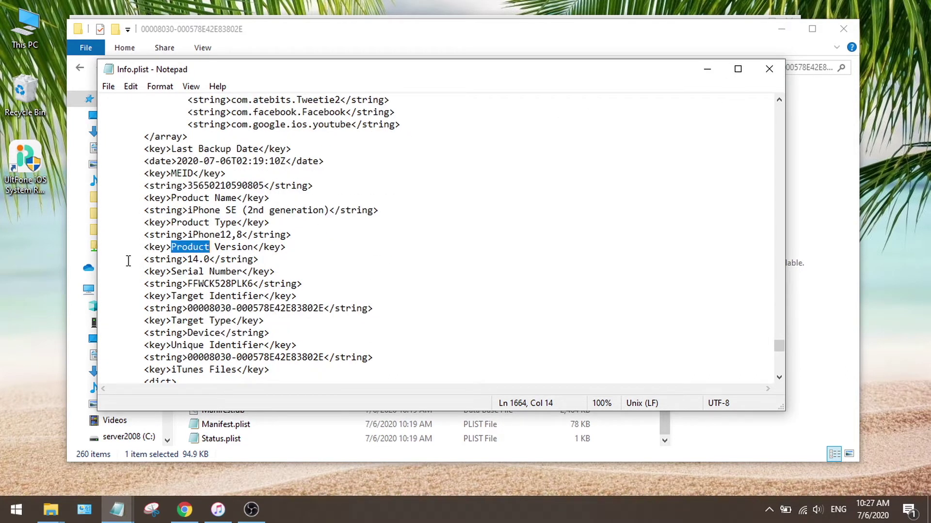
Change Product Version from 14.0 to 13.0 and save Info.plist when closing Notepad
{"action": "left_click", "coordinate": [208, 259]}
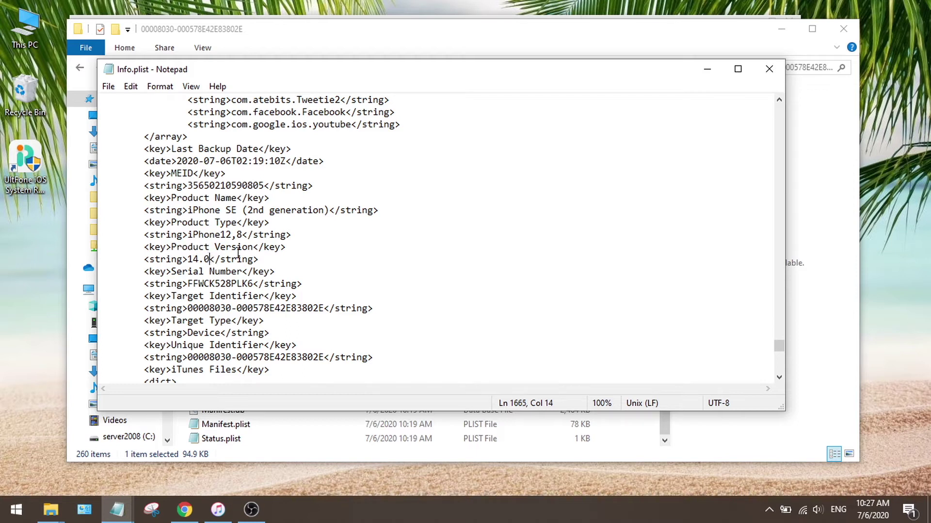
{"action": "key", "text": "BackSpace"}
{"action": "key", "text": "BackSpace"}
{"action": "key", "text": "BackSpace"}
{"action": "key", "text": "BackSpace"}
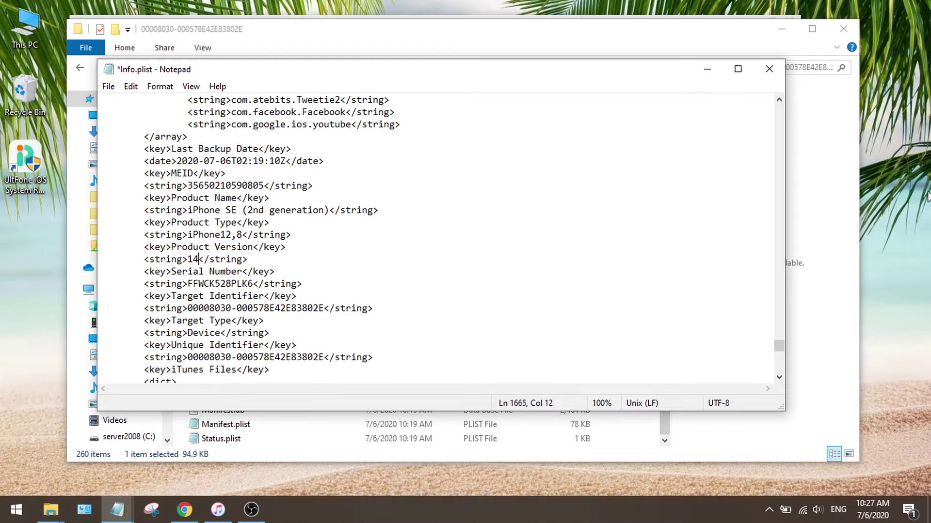
{"action": "type", "text": "13."}
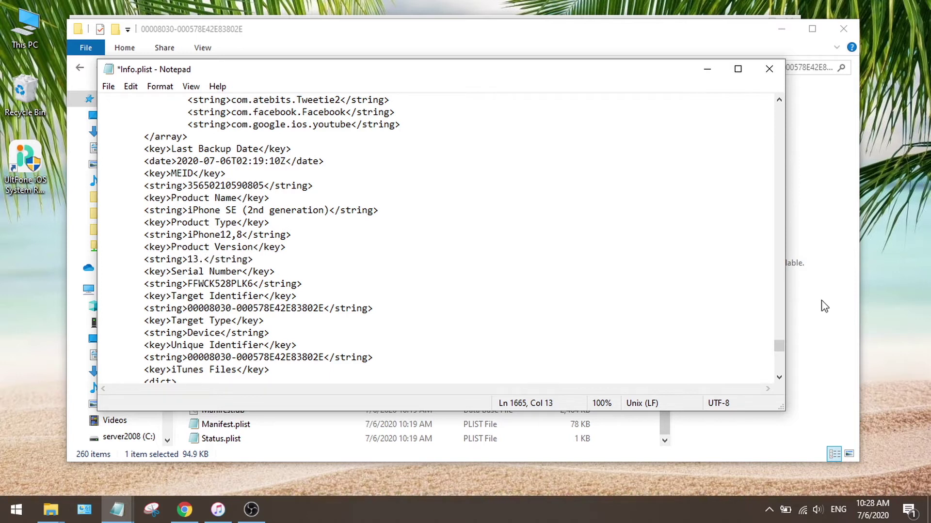
{"action": "type", "text": "0"}
{"action": "left_click", "coordinate": [770, 69]}
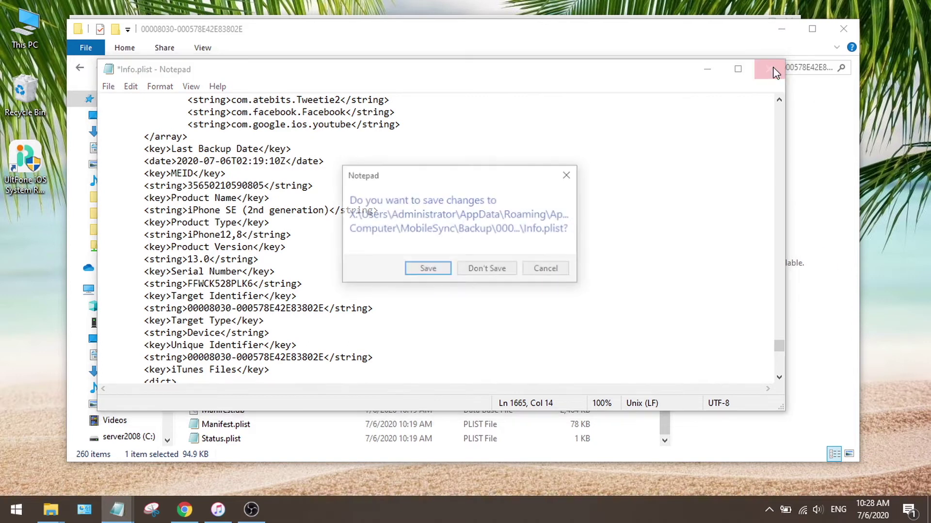
{"action": "left_click", "coordinate": [427, 270]}
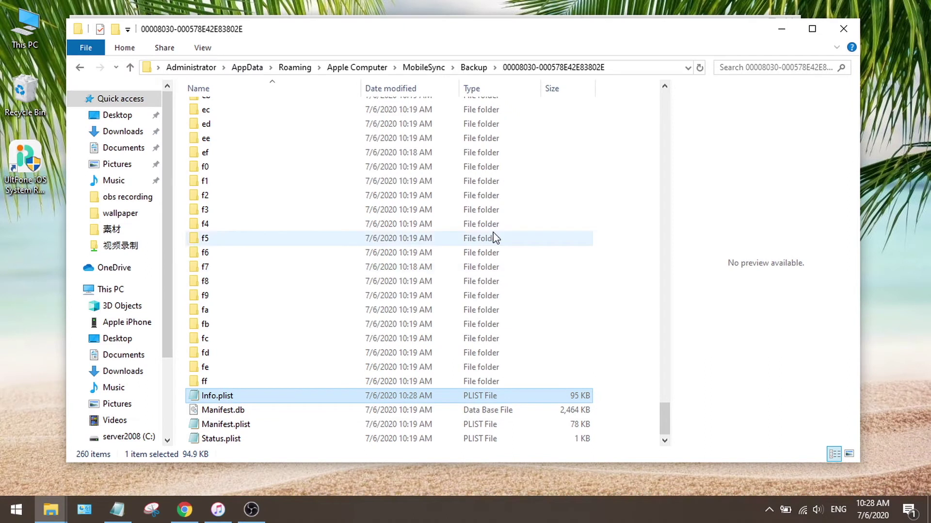
Close File Explorer and start Deep Repair under Repair Operating System in UltFone
{"action": "left_click", "coordinate": [844, 28]}
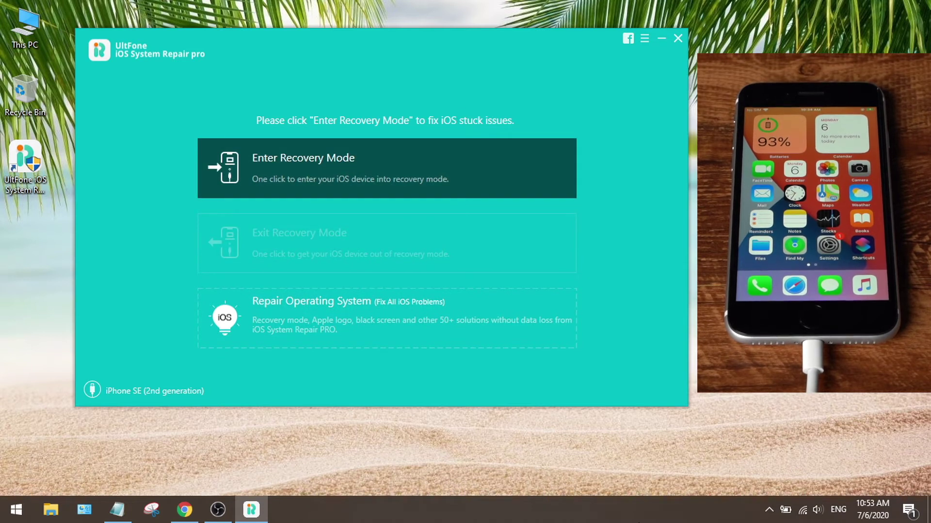
{"action": "left_click", "coordinate": [539, 338]}
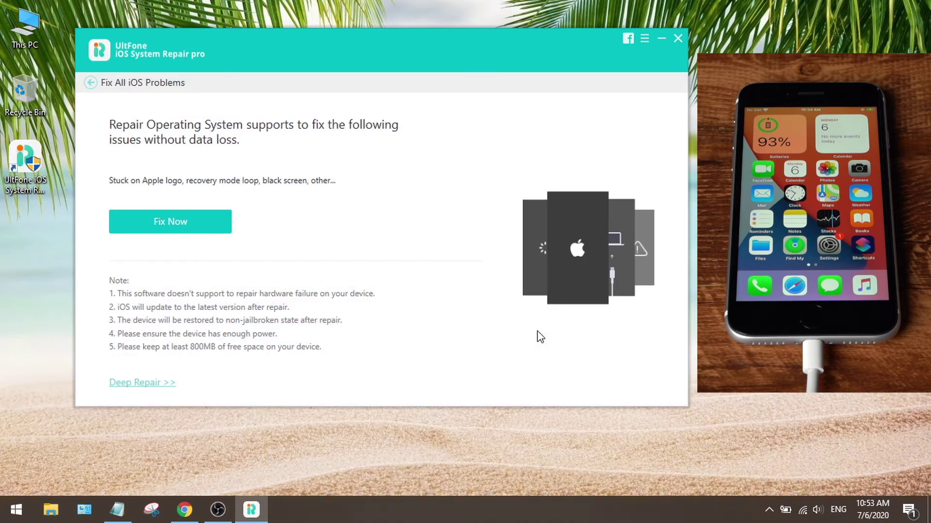
{"action": "left_click", "coordinate": [158, 385]}
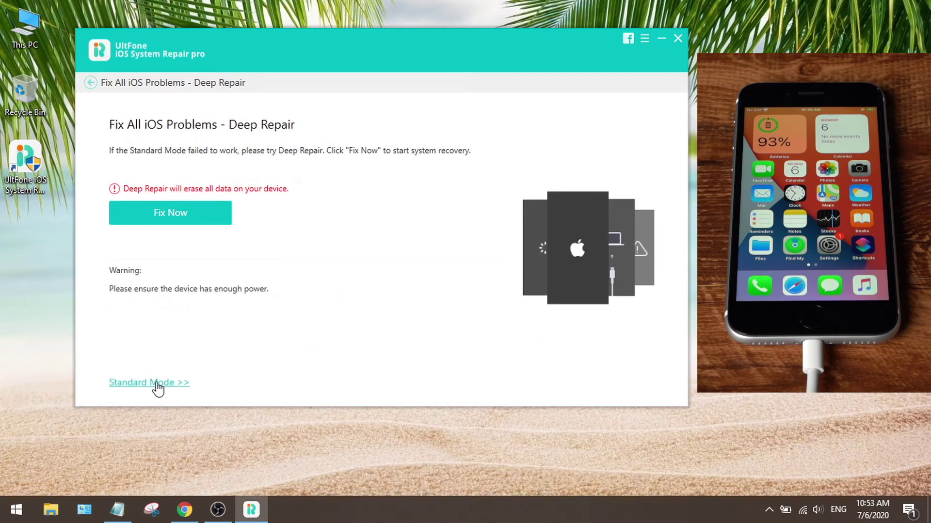
{"action": "left_click", "coordinate": [212, 209]}
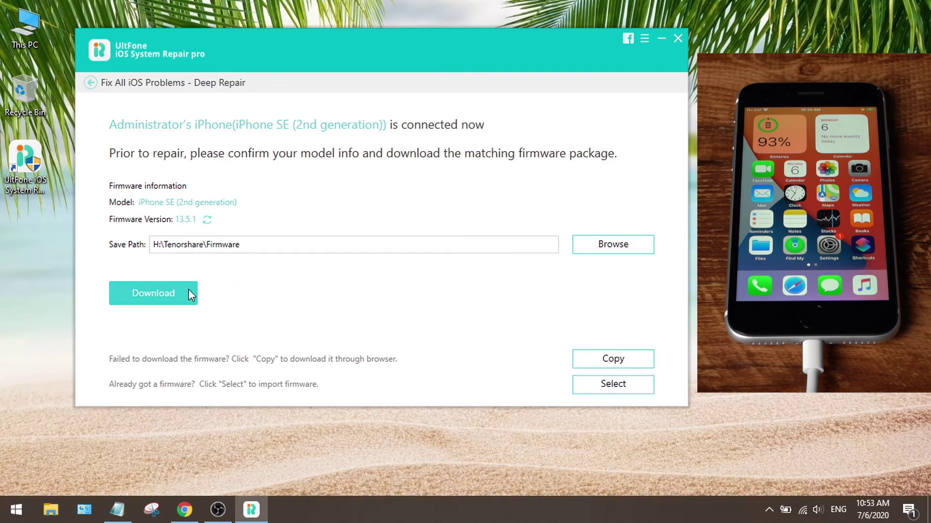
Download the iOS 13.5.1 firmware package and repair the iPhone SE with it
{"action": "left_click", "coordinate": [188, 289]}
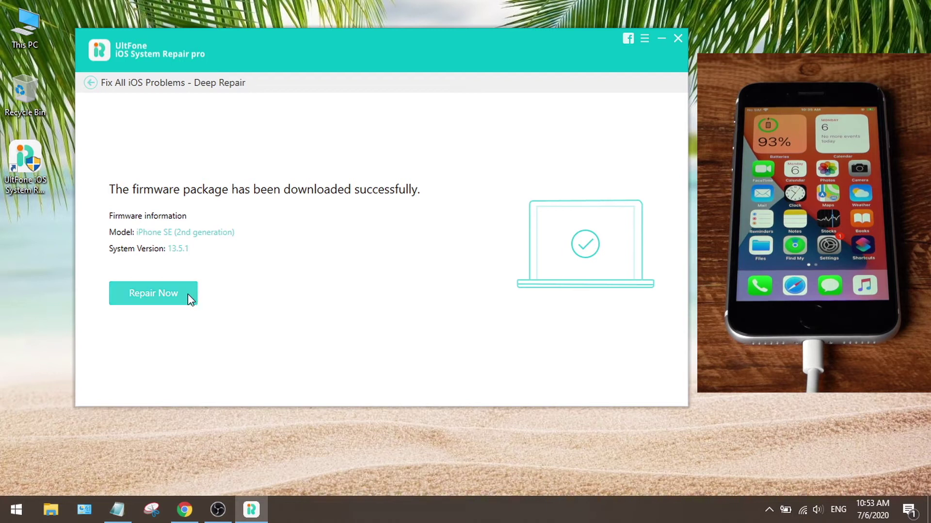
{"action": "left_click", "coordinate": [187, 294]}
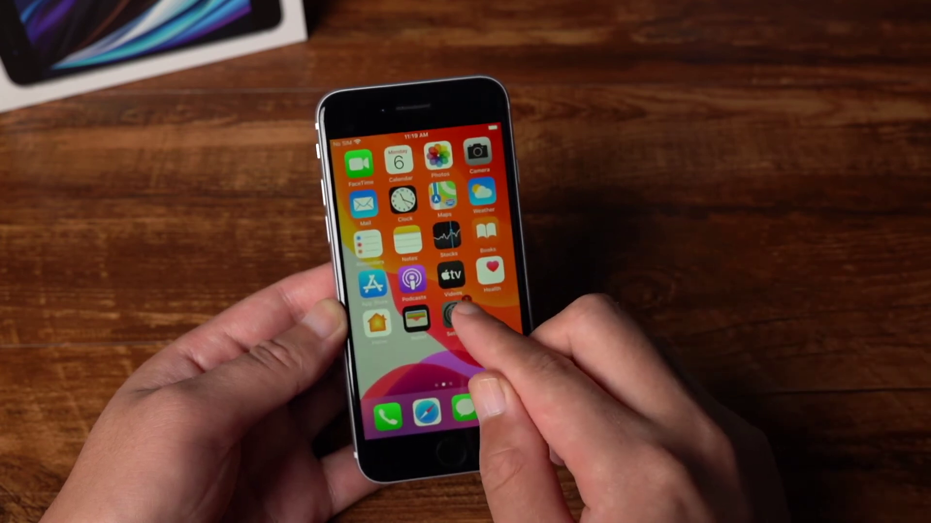
On the iPhone, check General > About to confirm it now runs iOS 13.5.1
{"action": "scroll", "coordinate": [416, 315], "scroll_direction": "down", "scroll_amount": 5}
{"action": "left_click", "coordinate": [437, 320]}
{"action": "left_click", "coordinate": [465, 187]}
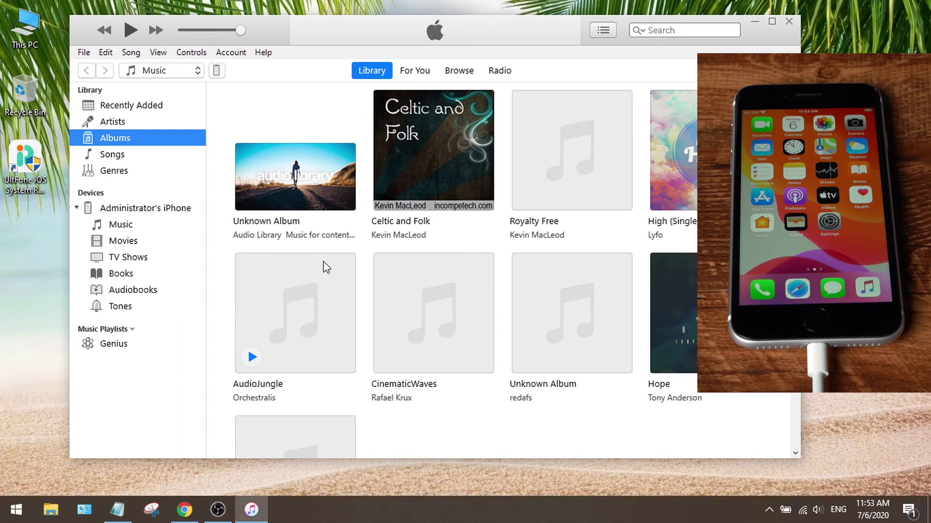
Open the connected iPhone's device page to reach Welcome to Your New iPhone
{"action": "left_click", "coordinate": [217, 71]}
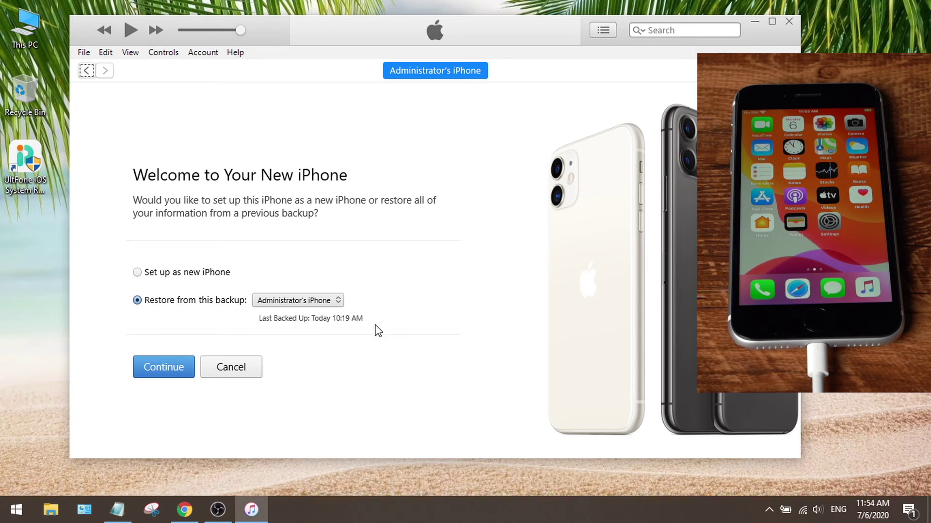
Continue with Restore from this backup to restore the 10:19 AM backup
{"action": "left_click", "coordinate": [186, 368]}
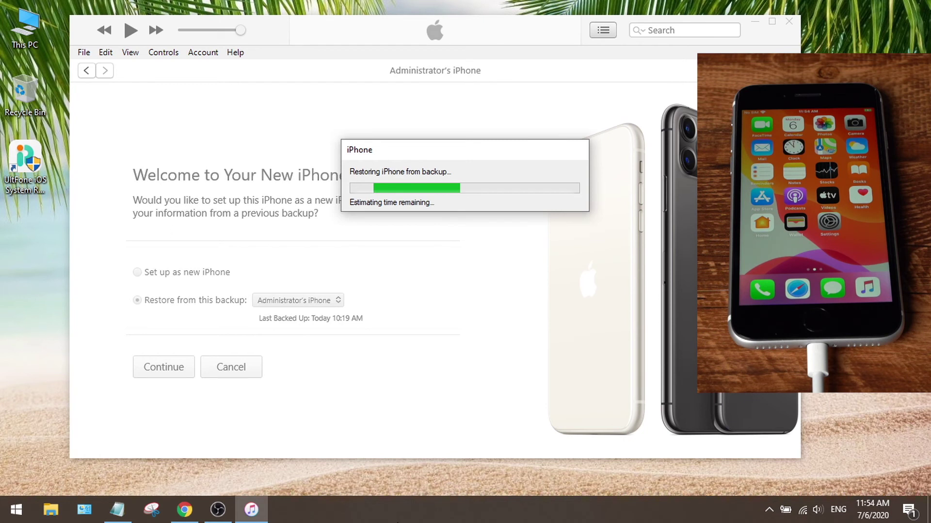